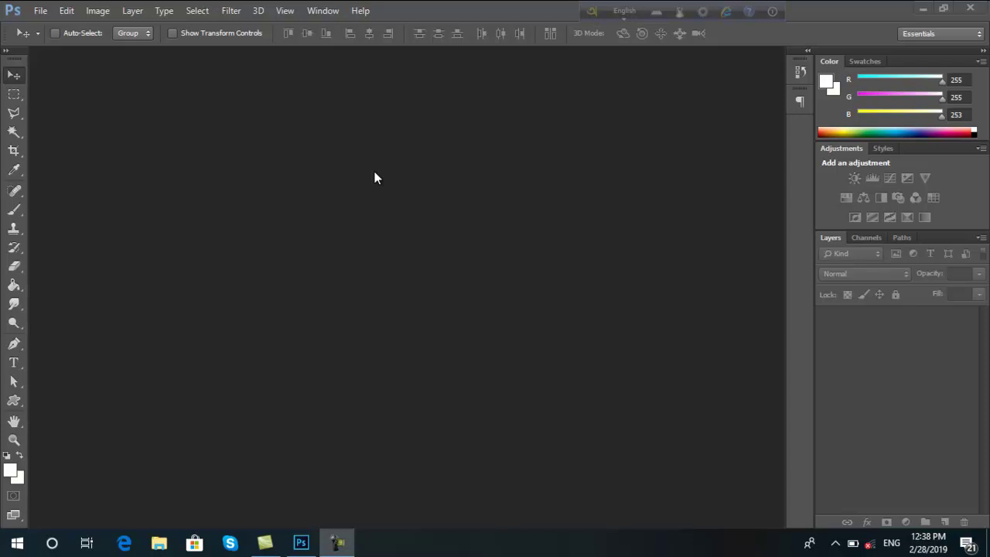
Step: Open Parasolfod-plast-13-liter-antracit-copyw.jpg from the product folder via File > Open
left_click(39, 10)
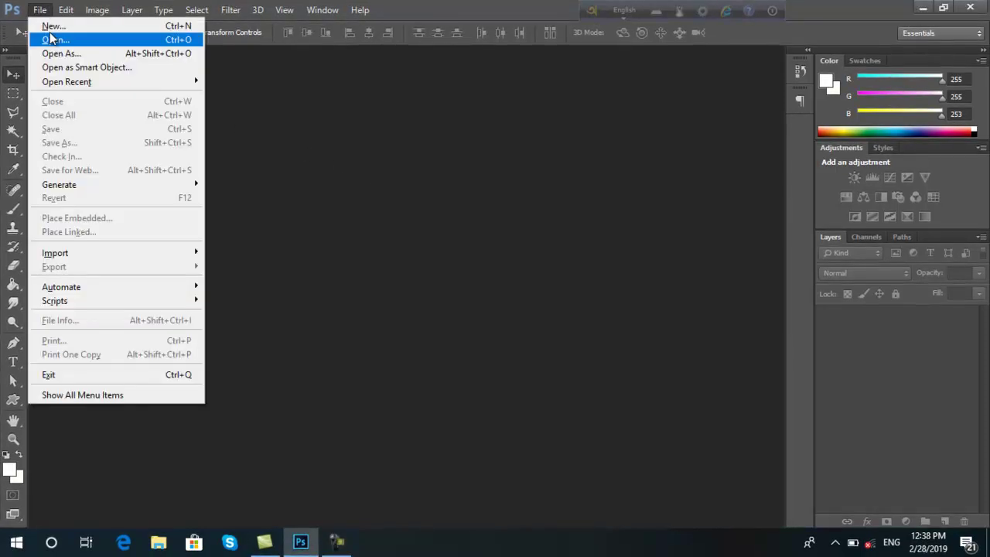
left_click(56, 40)
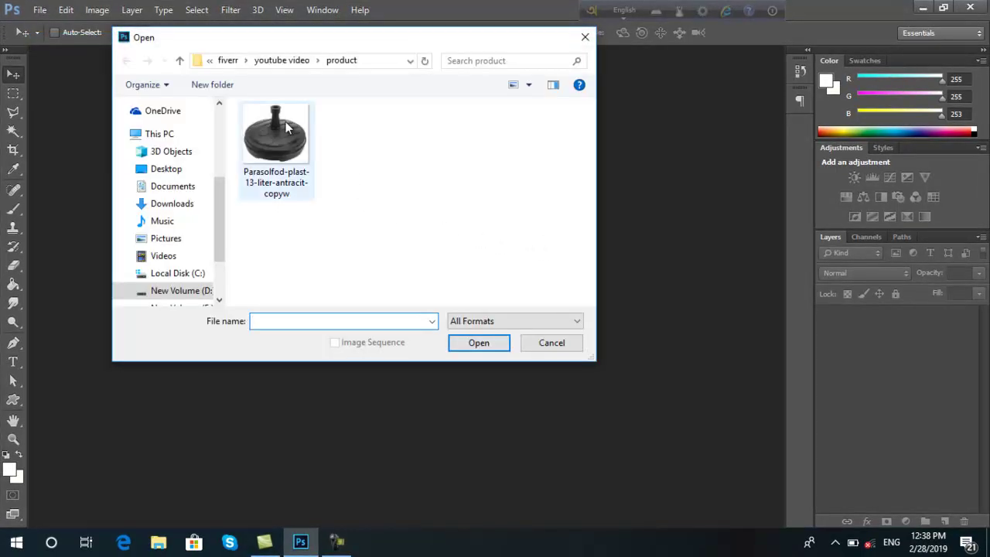
left_click(285, 124)
left_click(475, 343)
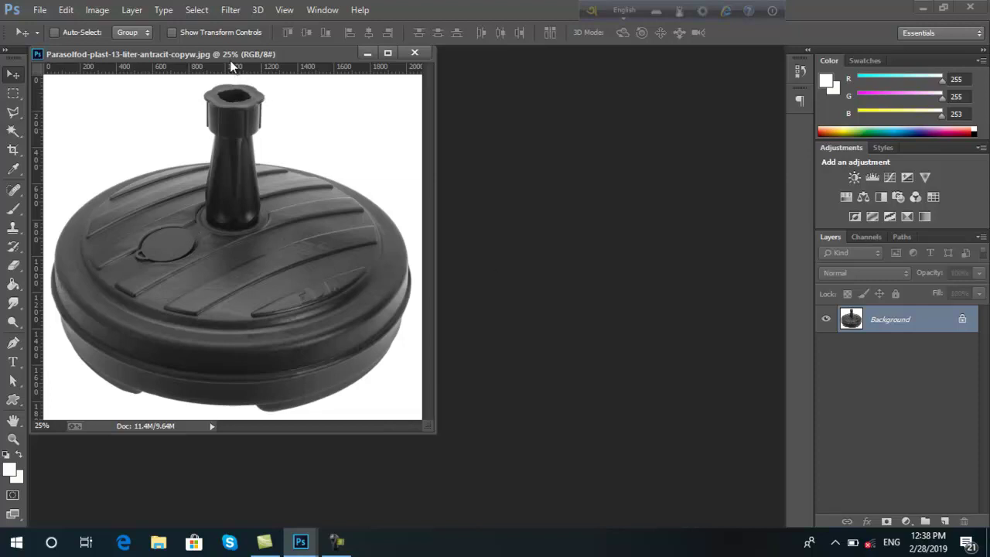
Step: Dock the photo window and duplicate Background into Layer 1 and a Layer 1 copy
mouse_move(232, 53)
left_mouse_down()
mouse_move(356, 93)
mouse_move(349, 52)
left_mouse_up()
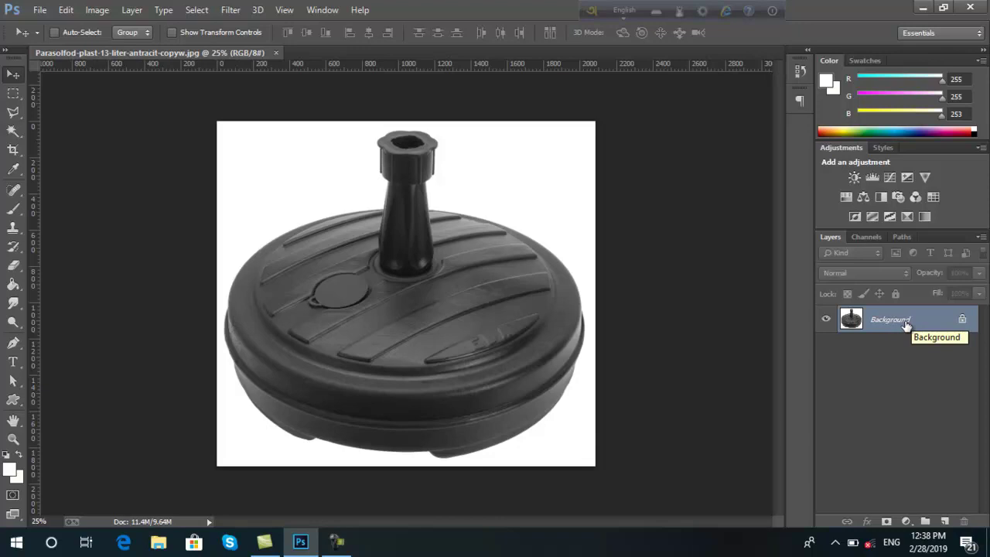
left_click_drag(906, 325, 906, 322)
key("ctrl+j")
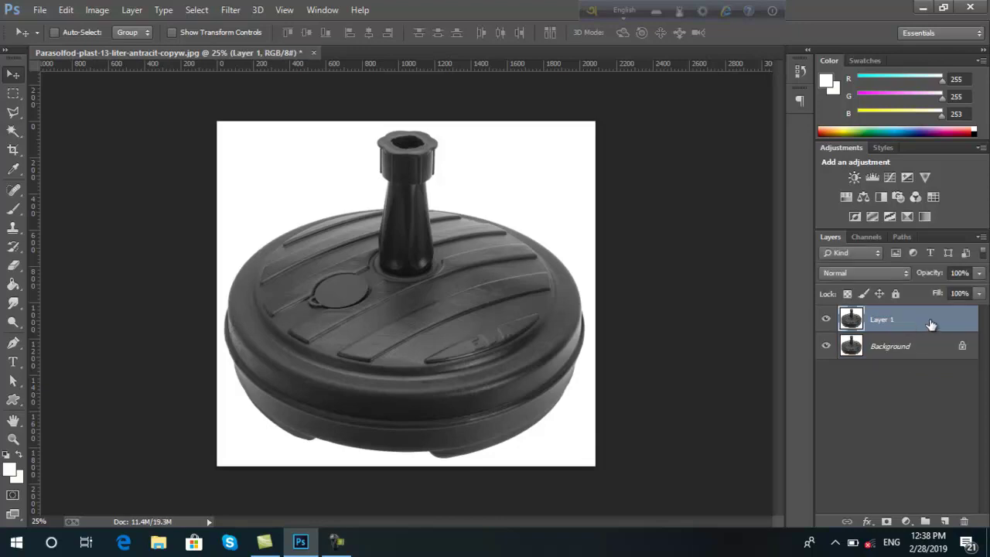
left_click_drag(932, 325, 945, 524)
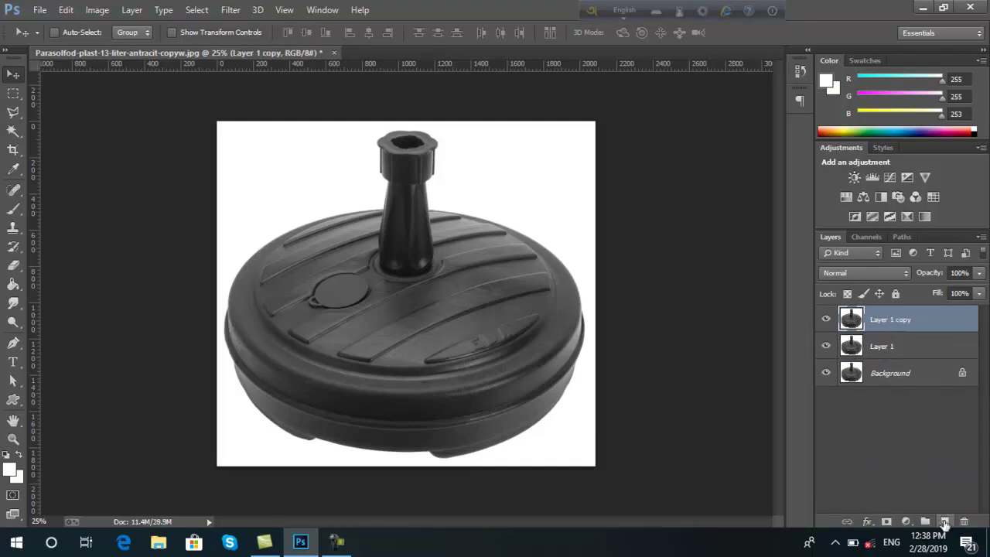
Step: Add a third copy with Duplicate Layer, then delete both extra copies, keeping only Layer 1
right_click(936, 321)
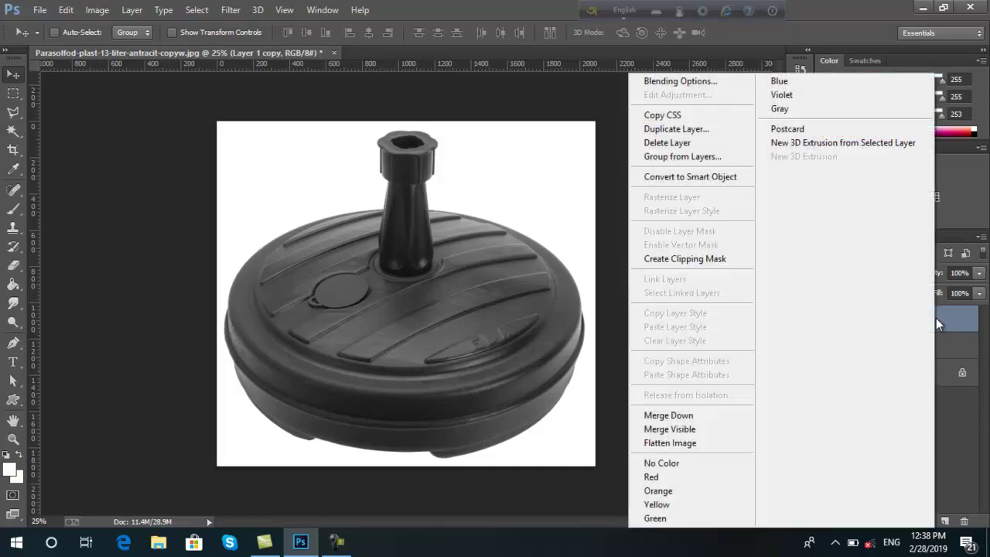
left_click(676, 130)
left_click(619, 164)
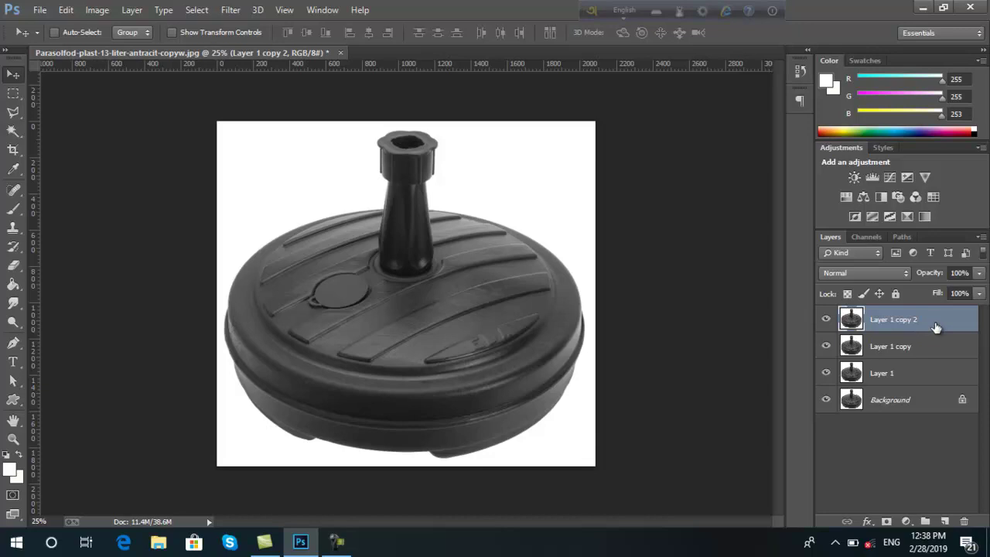
key("Delete")
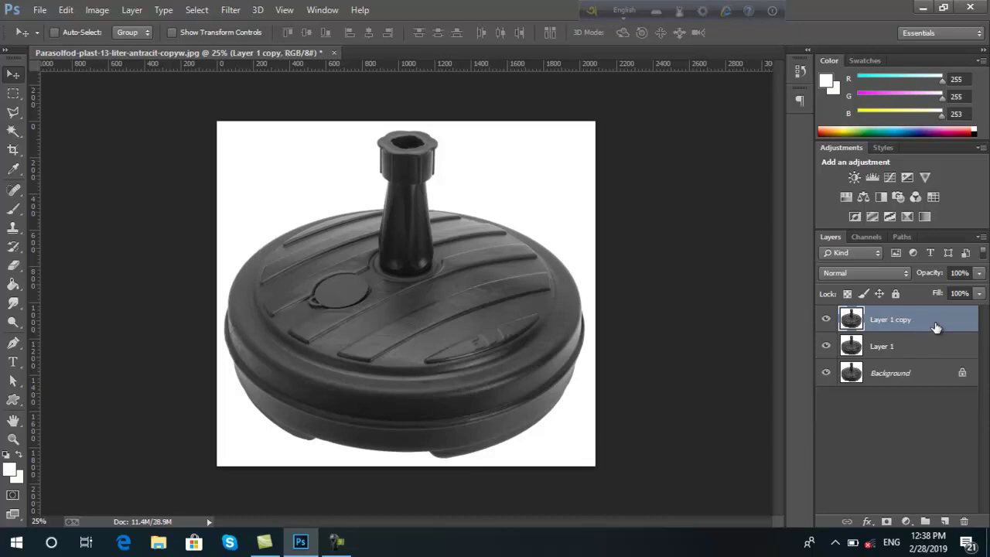
mouse_move(936, 327)
left_mouse_down()
mouse_move(938, 444)
mouse_move(964, 522)
left_mouse_up()
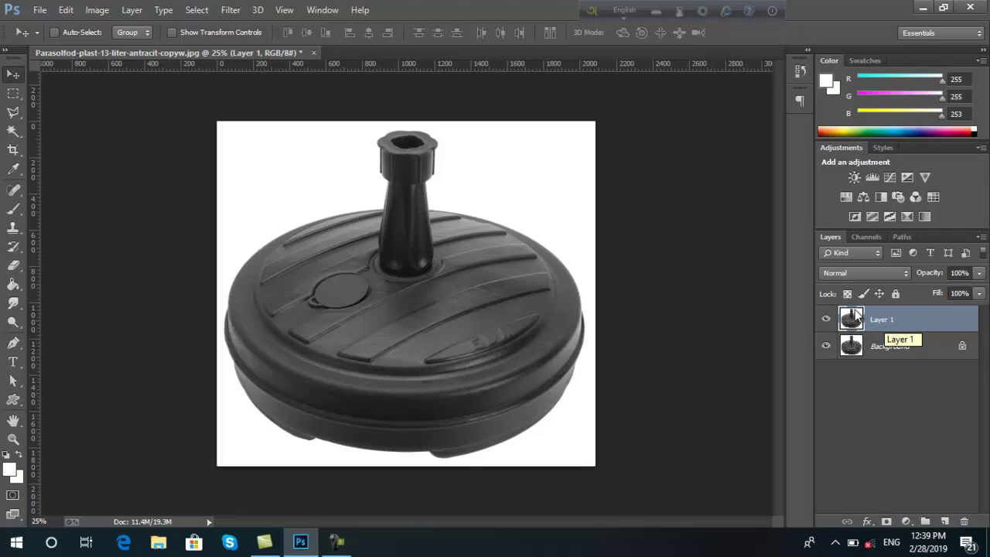
Step: Apply Image onto Layer 1 from Background with Subtract, scale 2, offset 128
left_click(98, 11)
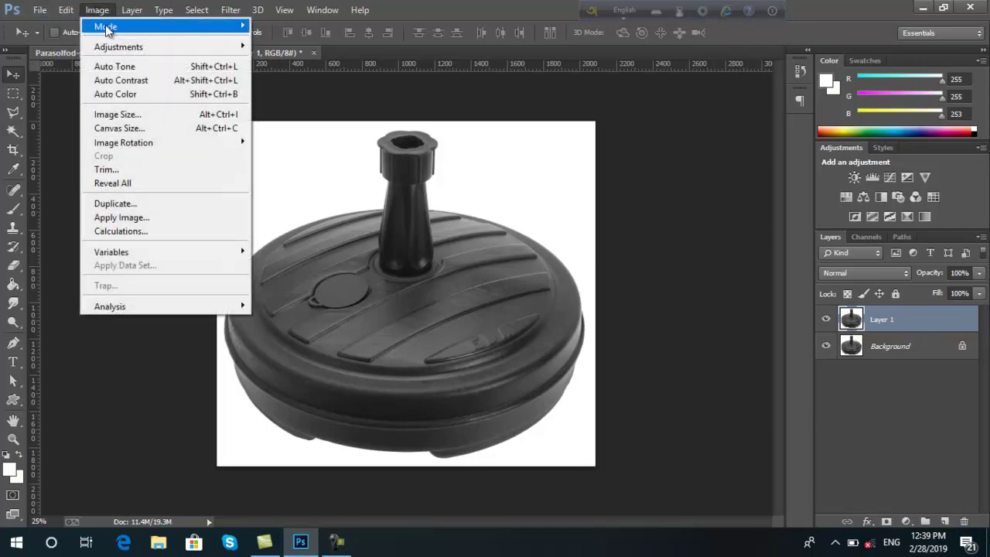
left_click(154, 223)
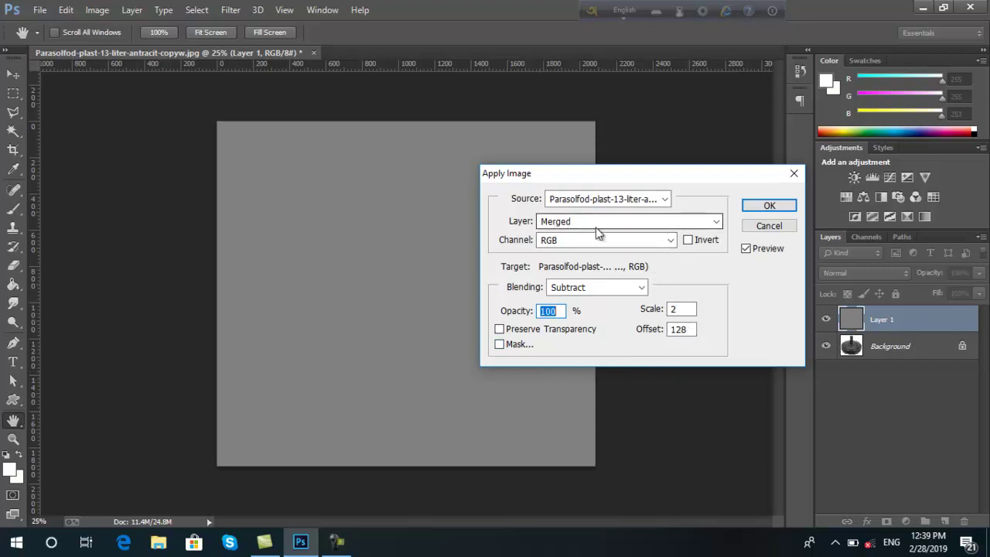
left_click(617, 223)
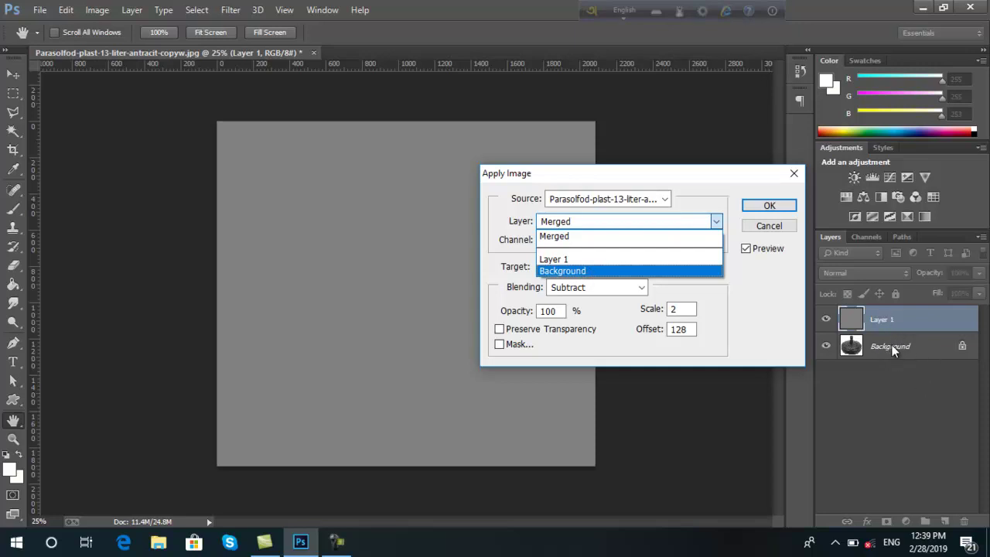
left_click(579, 272)
left_click(769, 207)
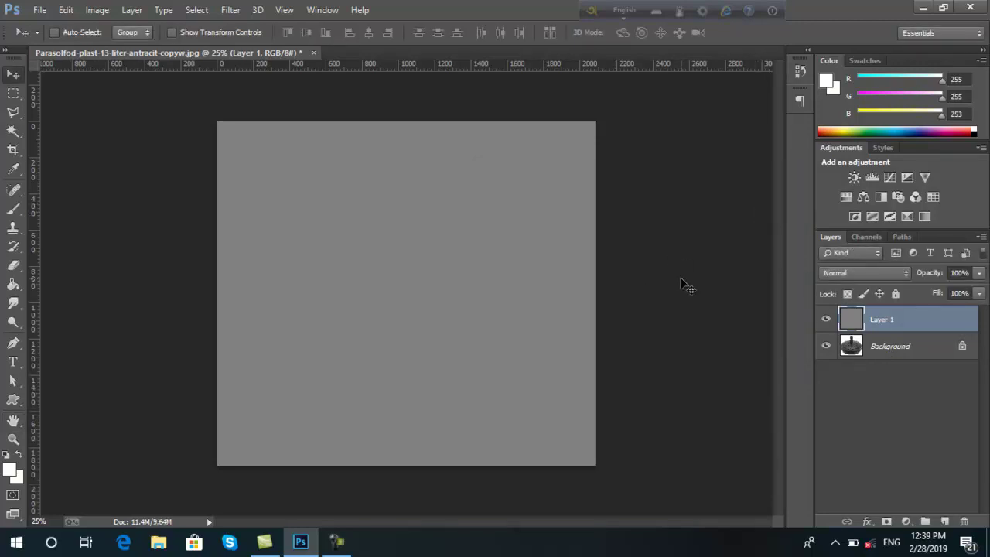
Step: Set Layer 1's blend mode to Linear Light, then select the Background layer
left_click(856, 274)
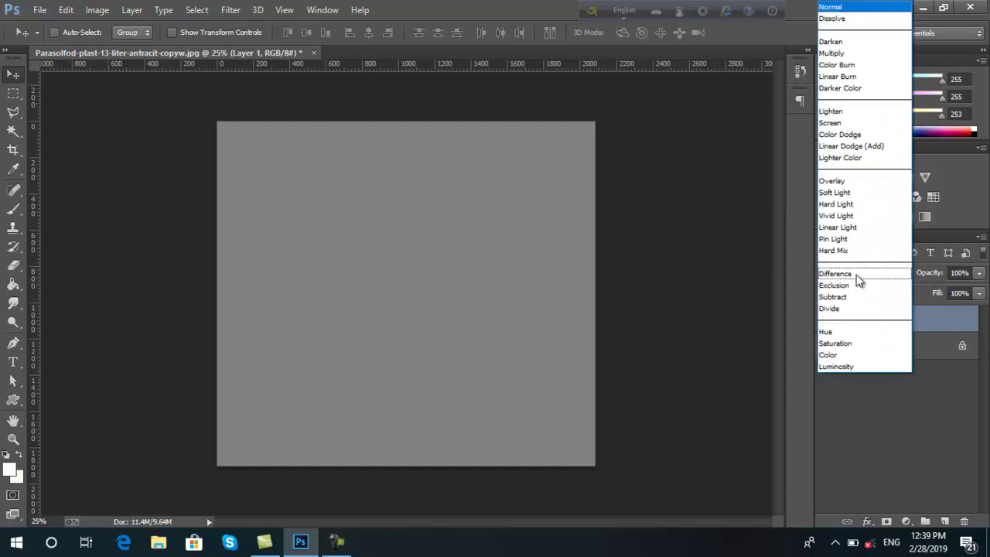
left_click(867, 228)
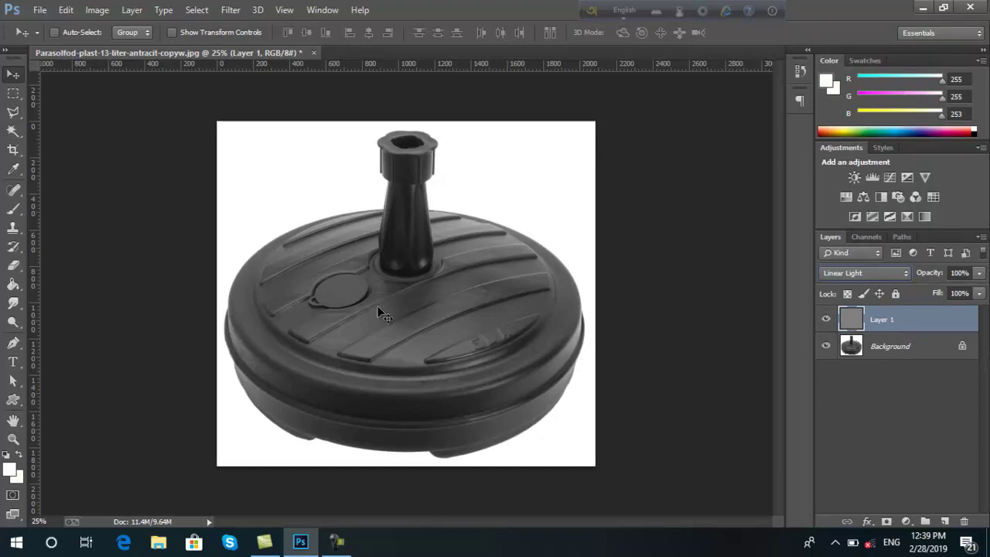
left_click(892, 354)
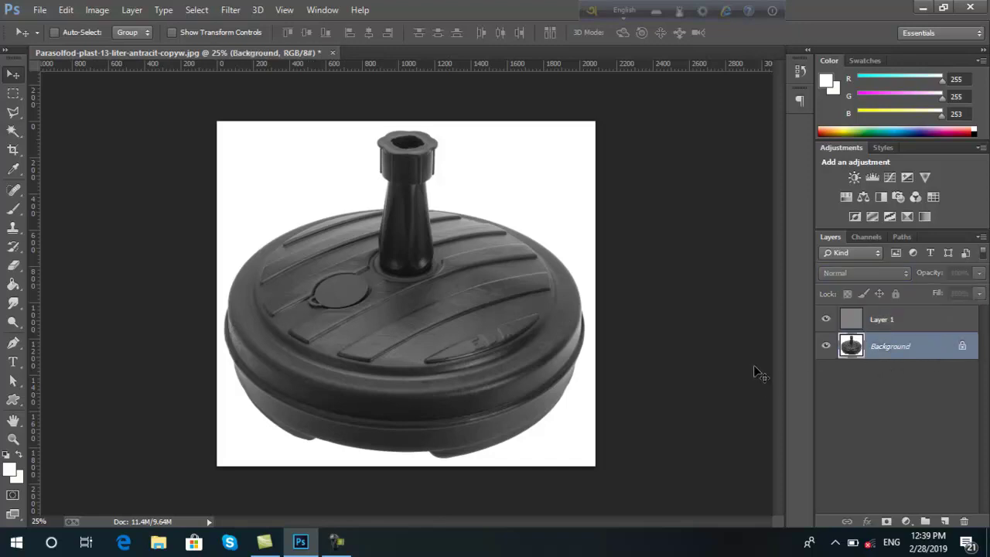
Step: Magic-wand the white backdrop, select inverse onto the umbrella base, and make Layer 1 active
left_click(13, 129)
left_click(278, 184)
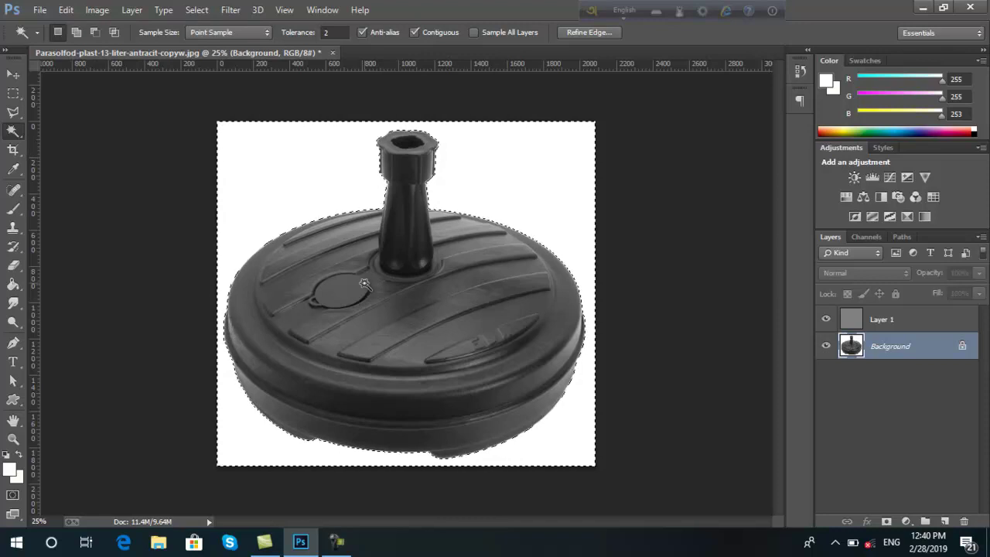
right_click(422, 275)
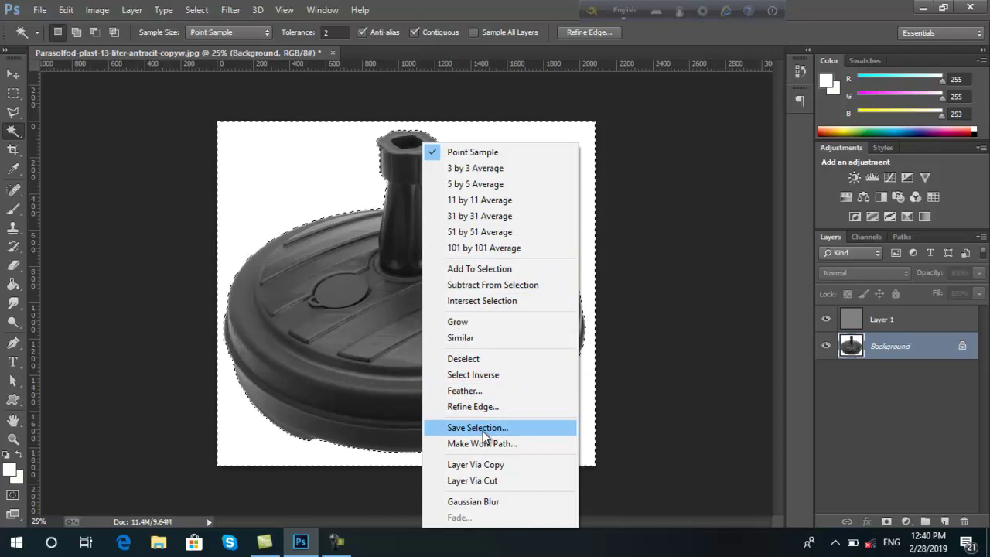
right_click(14, 129)
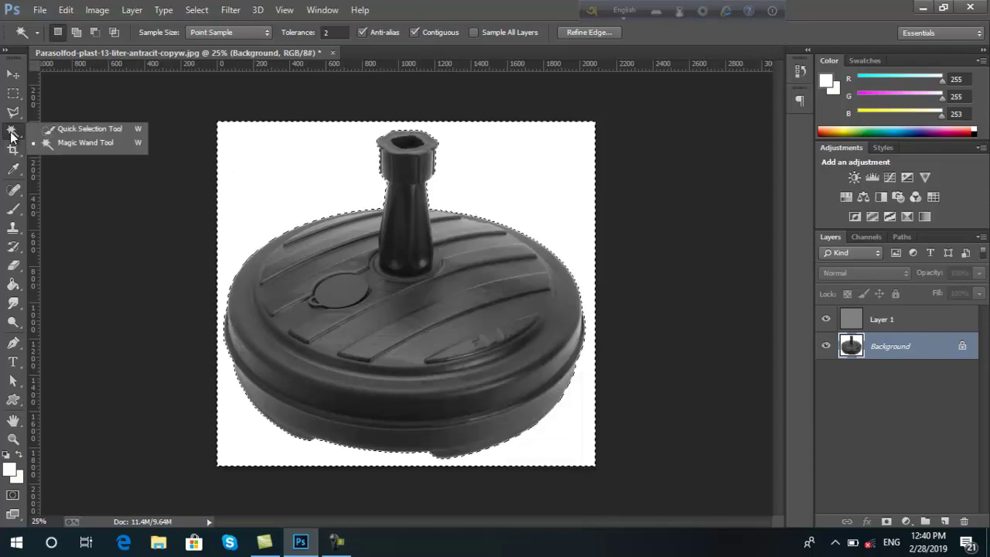
left_click(83, 132)
right_click(410, 225)
left_click(454, 248)
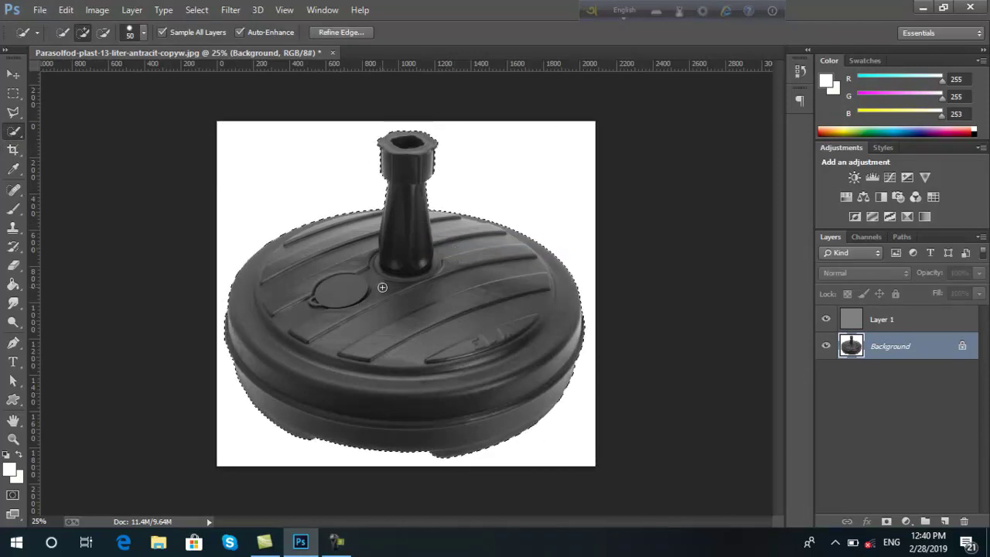
left_click(882, 324)
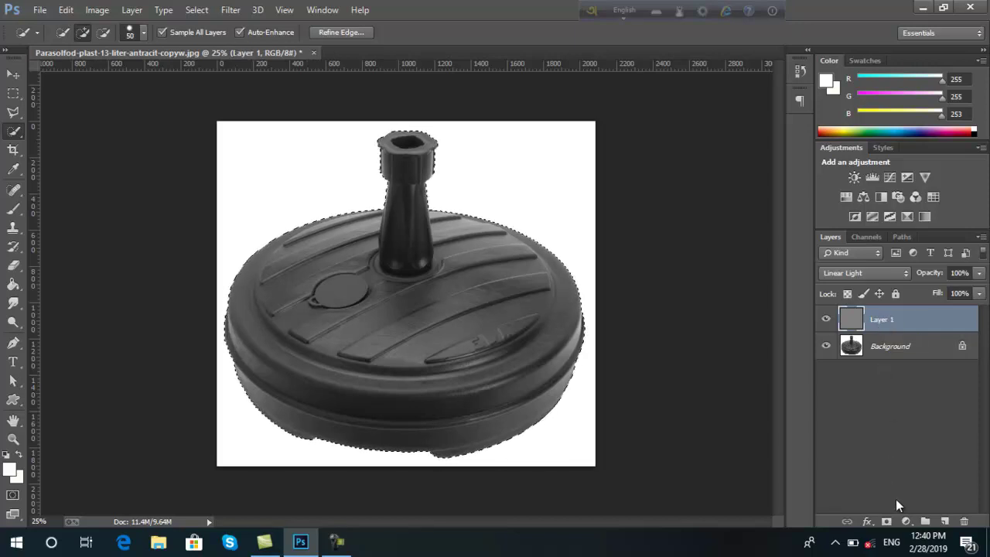
Step: Add a #ffffff Solid Color fill layer over the base, blended in Soft Light
left_click(907, 521)
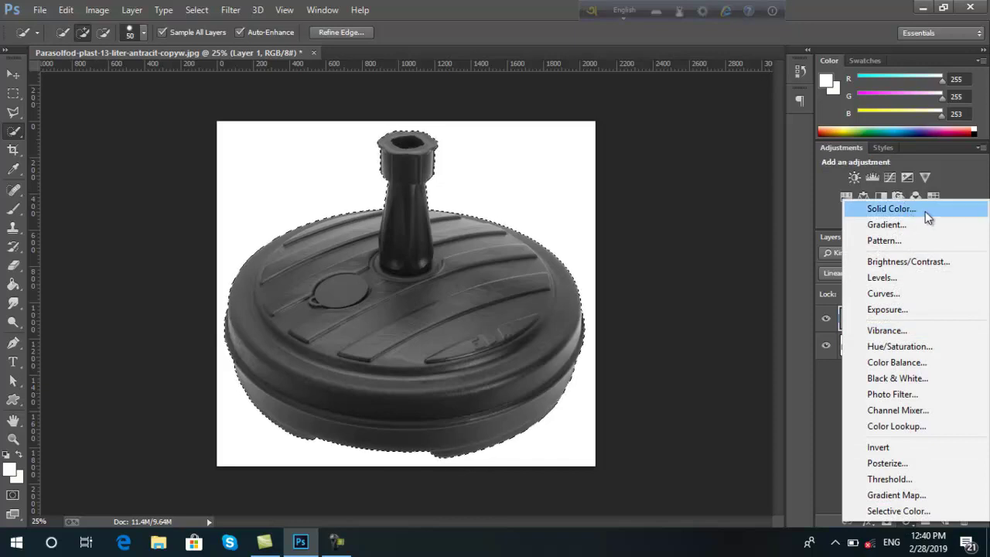
left_click(925, 211)
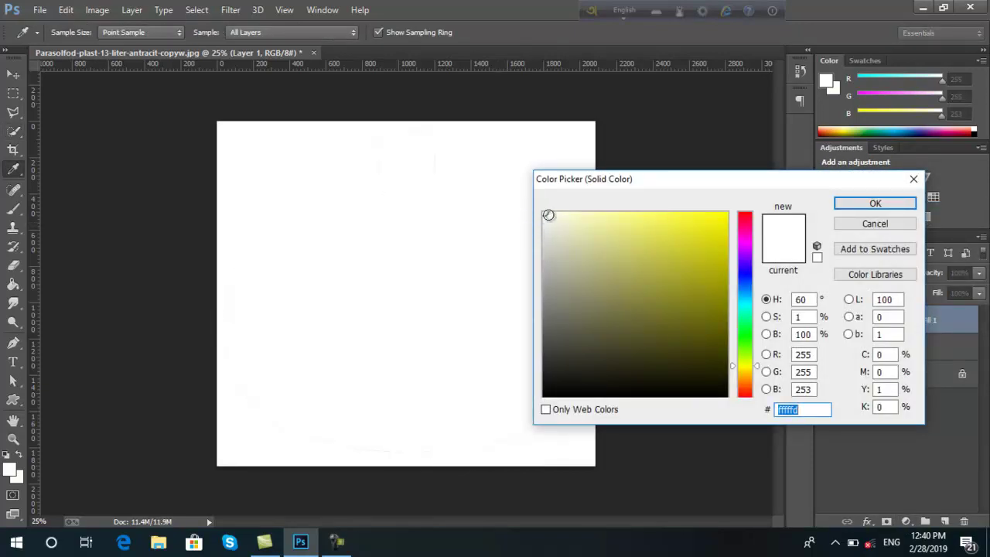
left_click(544, 213)
left_click(875, 204)
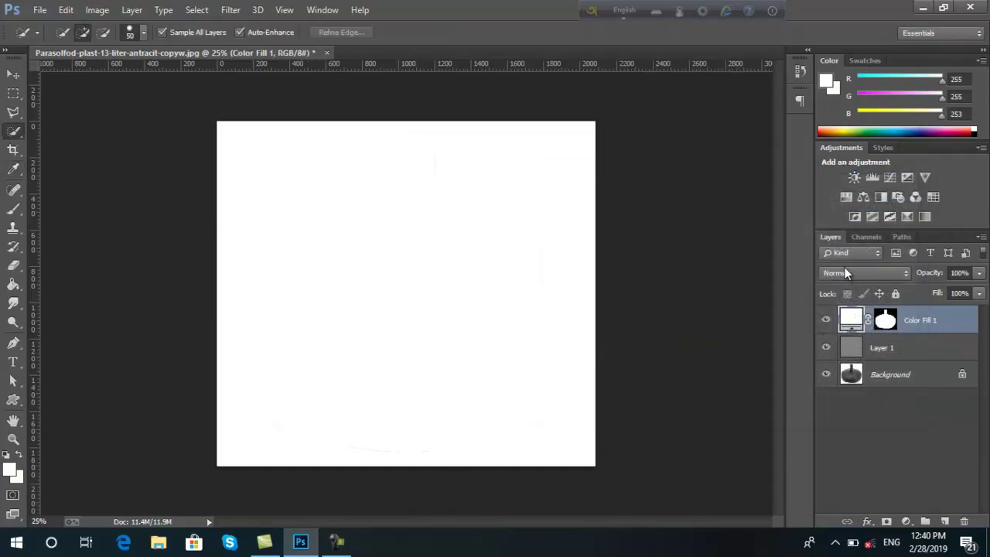
left_click(864, 274)
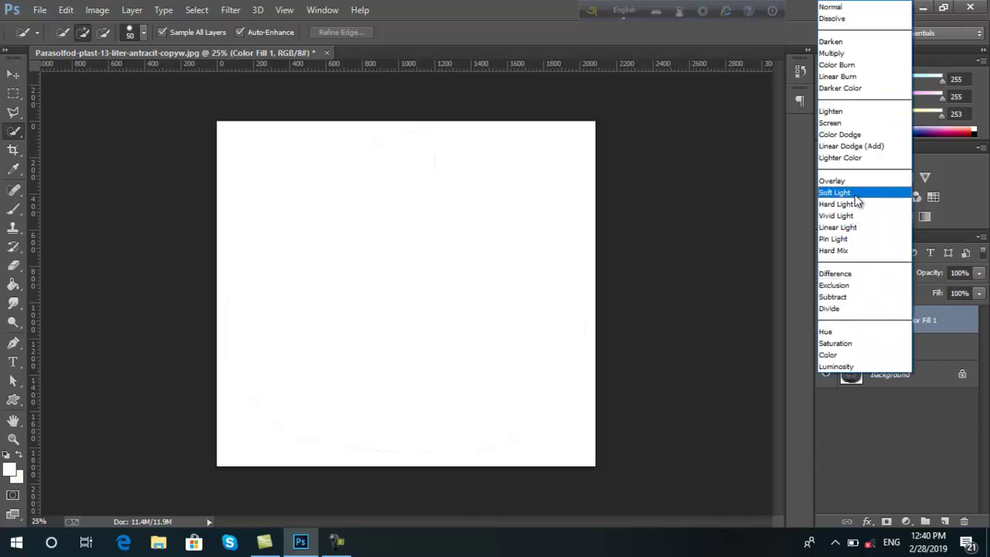
left_click(855, 195)
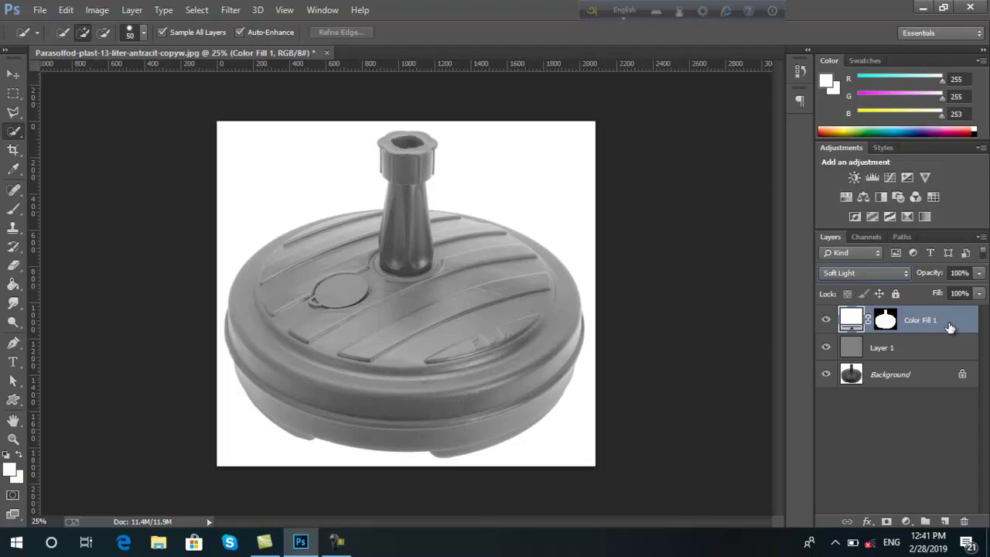
Step: Duplicate Color Fill 1 twice and set the topmost copy to Normal blending
key("ctrl+j")
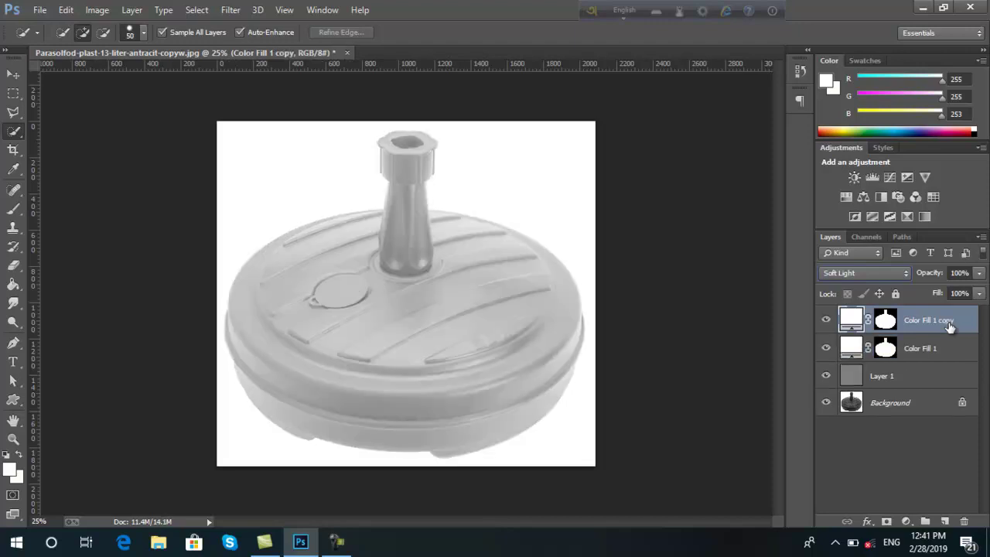
key("ctrl+j")
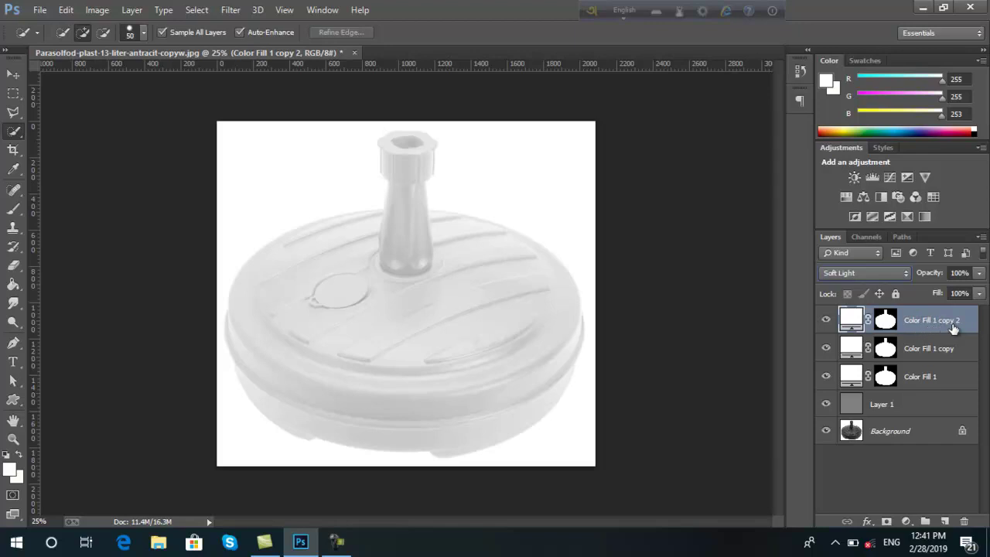
left_click(864, 274)
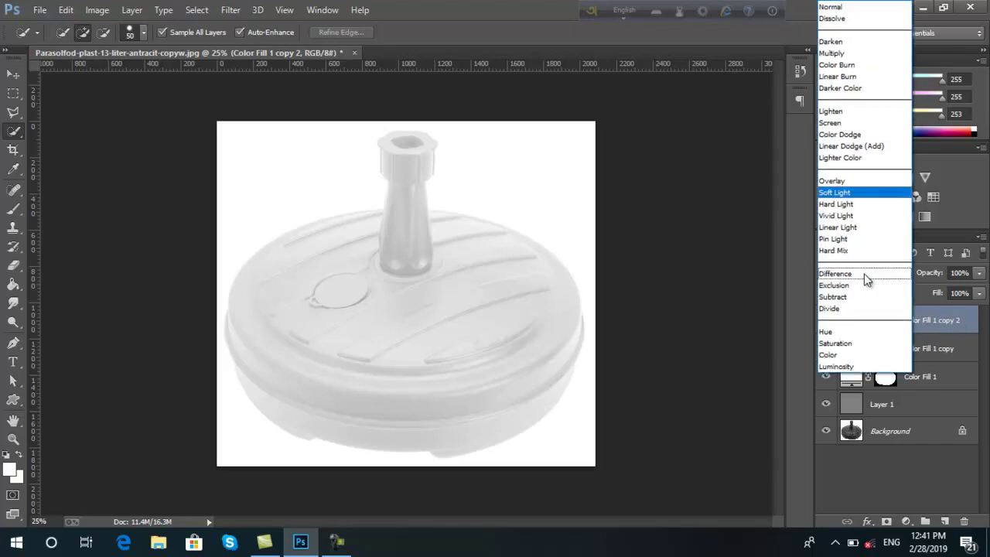
left_click(873, 6)
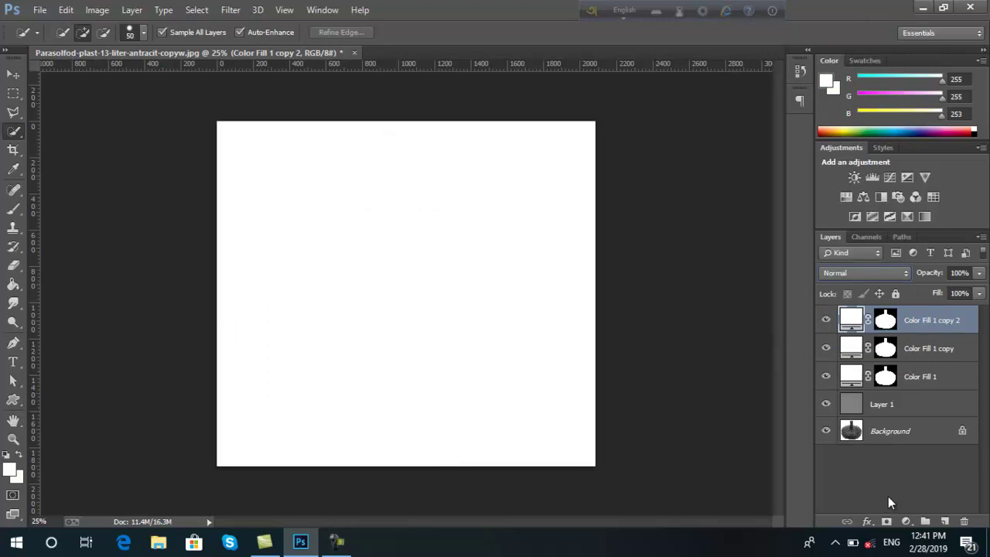
left_click(867, 522)
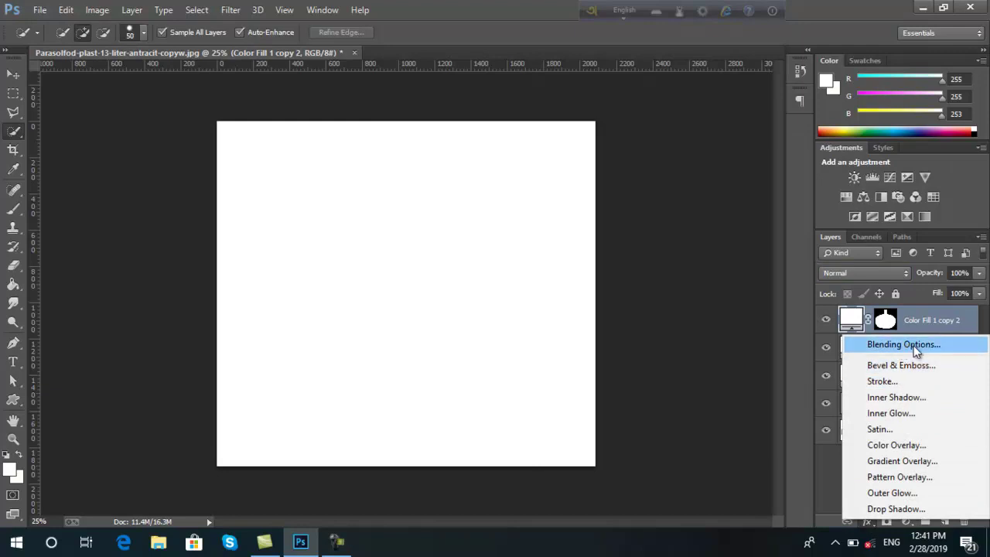
Step: Split the top fill layer's Underlying Layer Blend If sliders to 0/163 and 172/255
left_click(915, 346)
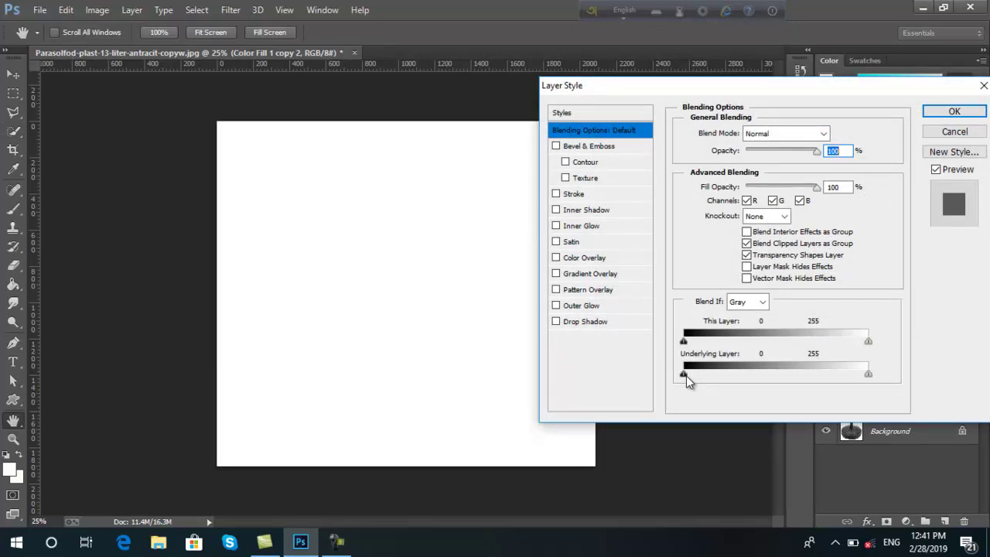
key("alt")
left_click_drag(684, 375, 802, 375, "alt")
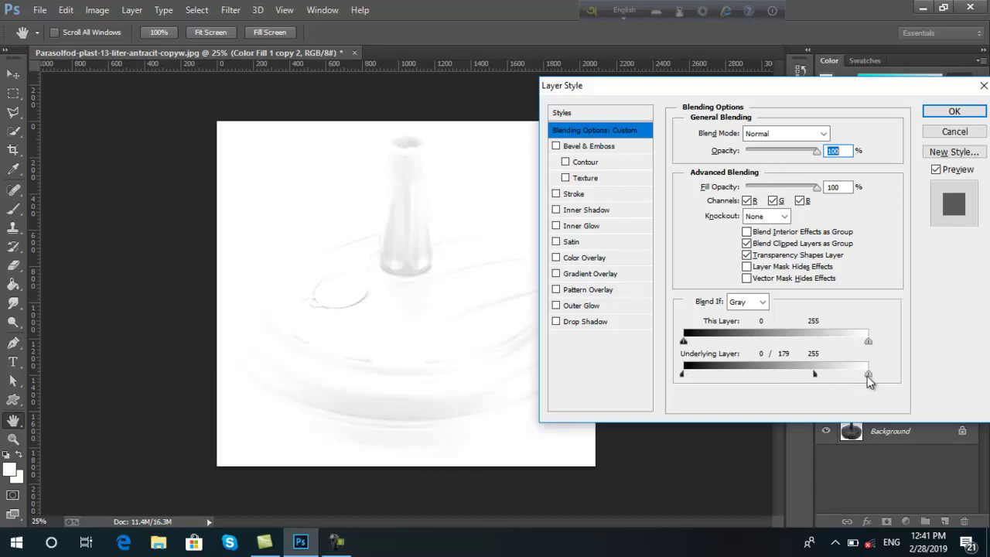
left_click_drag(868, 378, 803, 373, "alt")
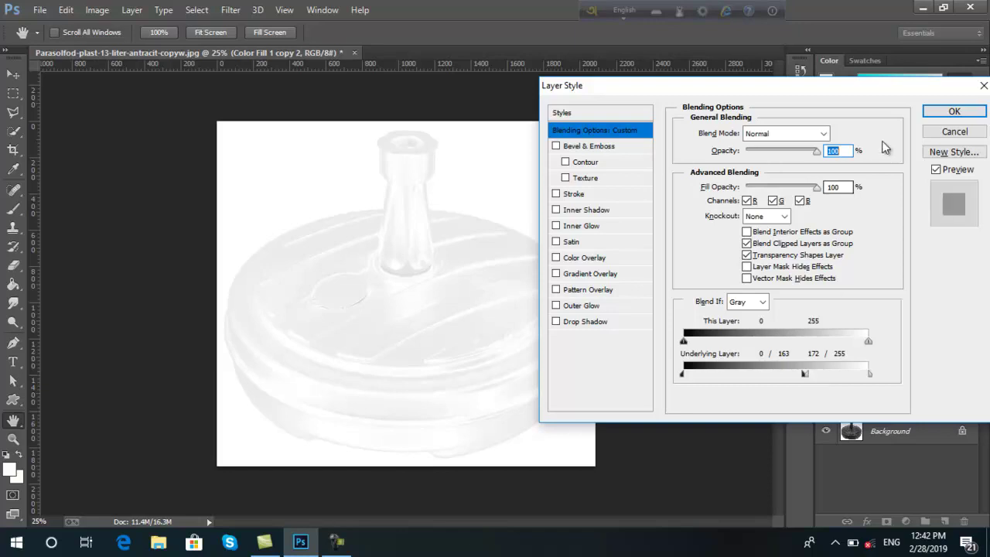
left_click(955, 112)
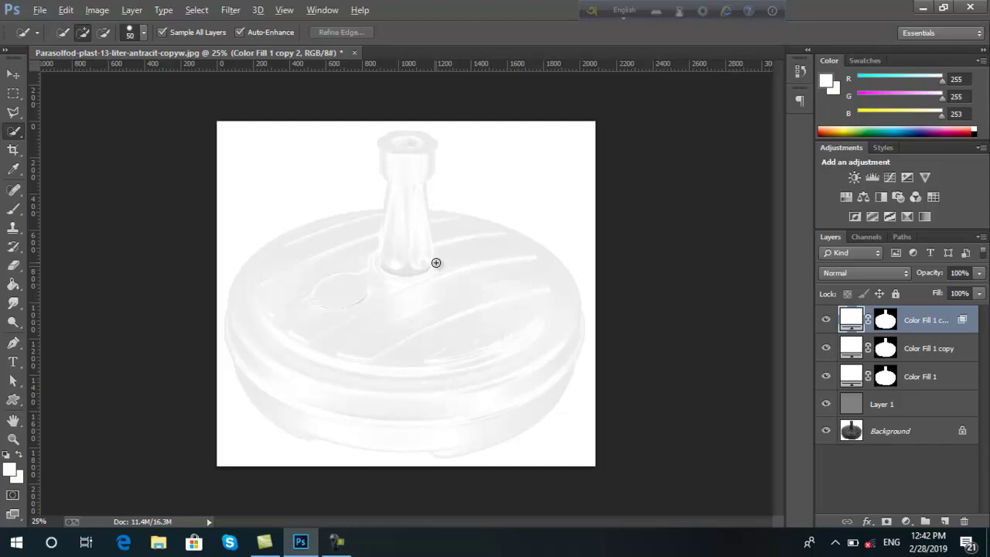
Step: Zoom in to inspect the whitened base, zoom back out, and select Color Fill 1 copy
scroll(436, 263, "up", 1)
scroll(437, 263, "up", 2)
scroll(436, 263, "up", 2)
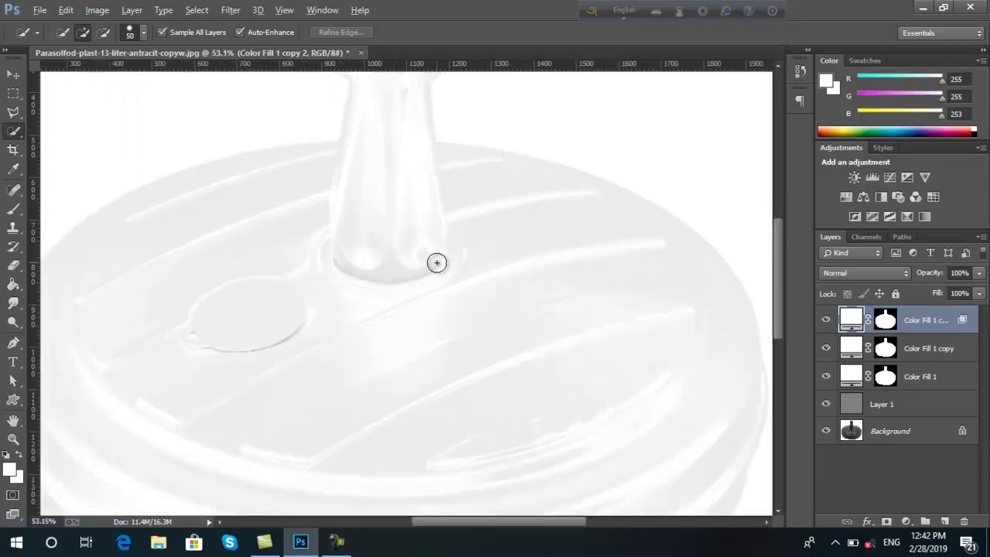
scroll(436, 263, "down", 1)
scroll(437, 263, "down", 2)
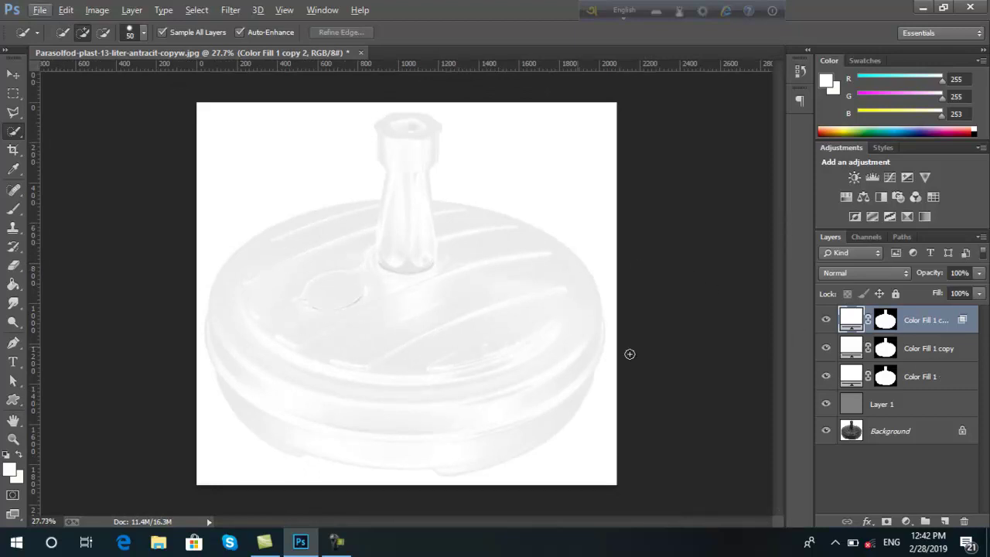
left_click(917, 350)
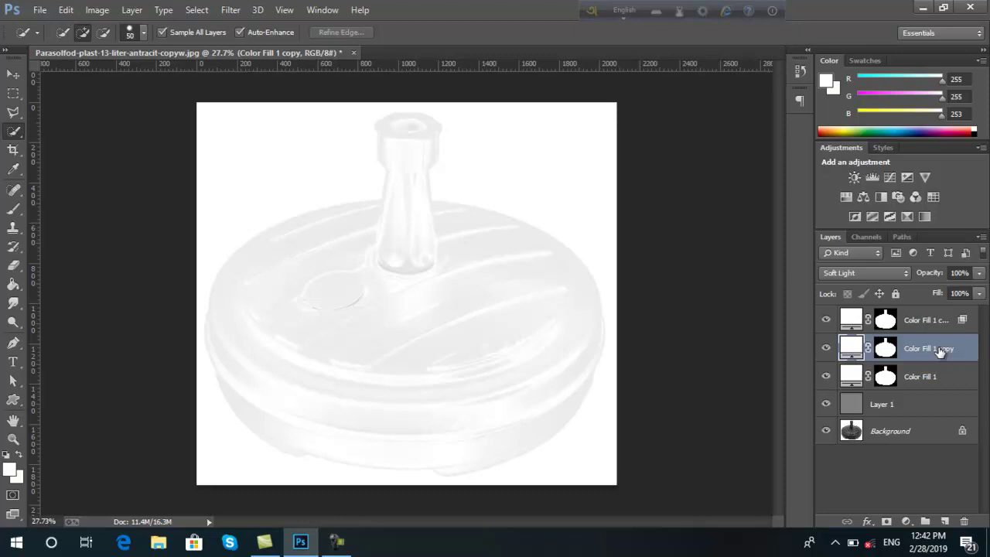
key("ctrl+j")
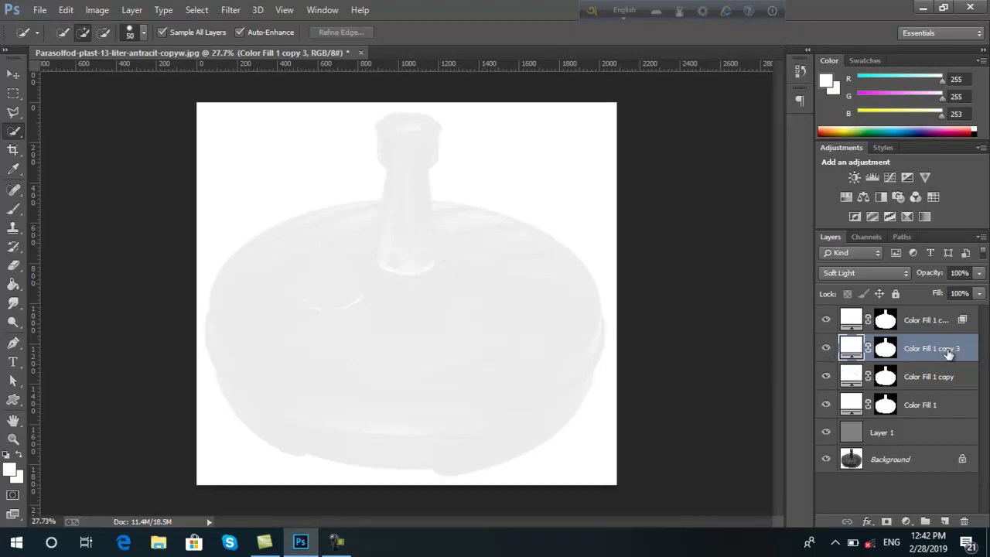
key("Delete")
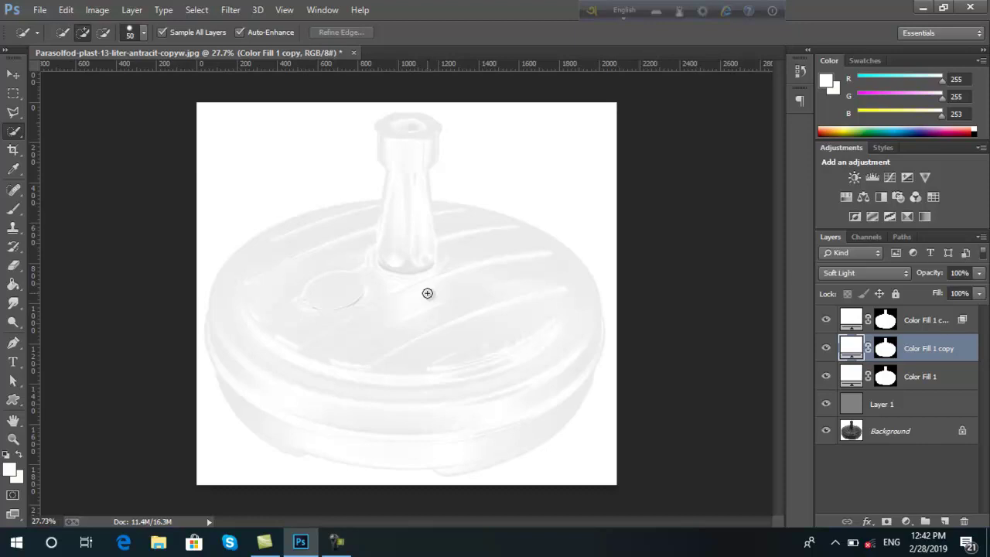
left_click(337, 540)
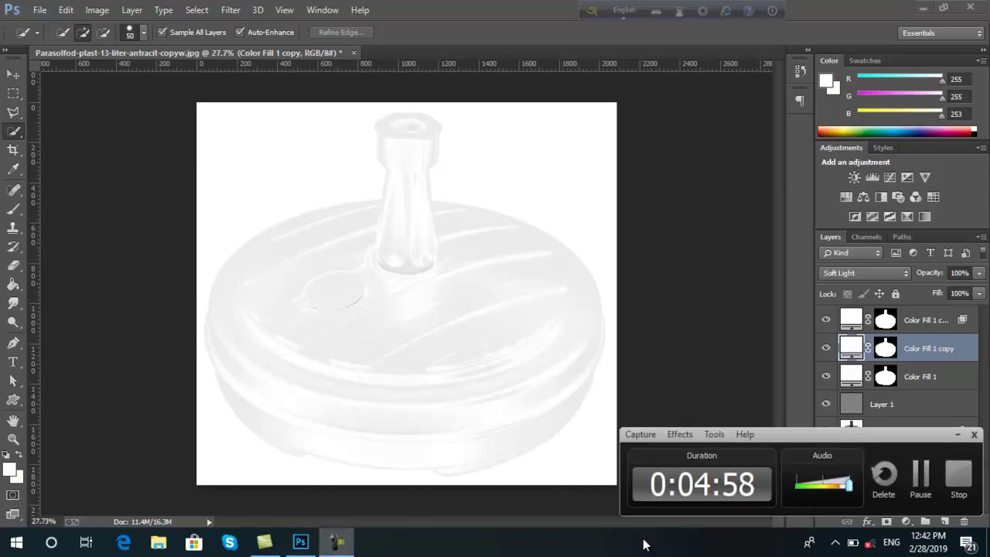